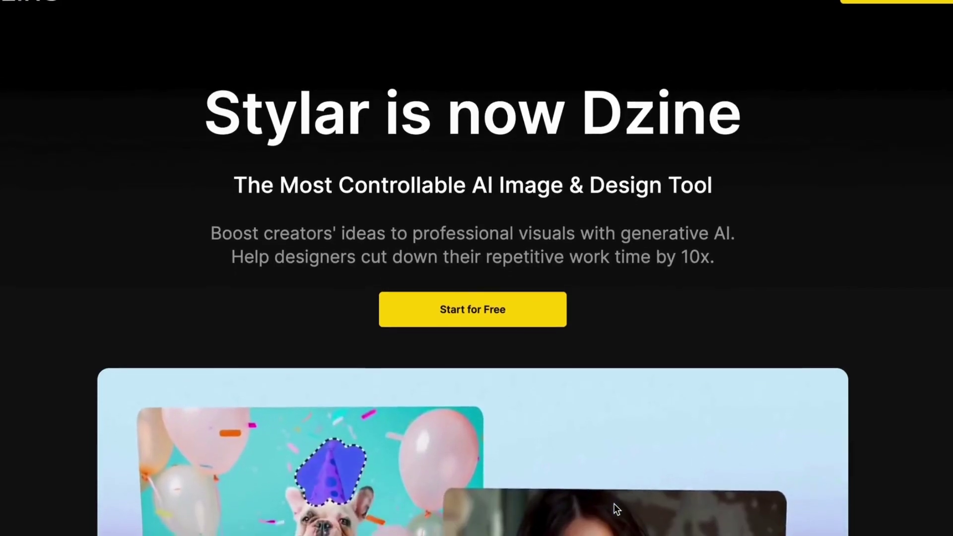
scroll(614, 503, down, 4)
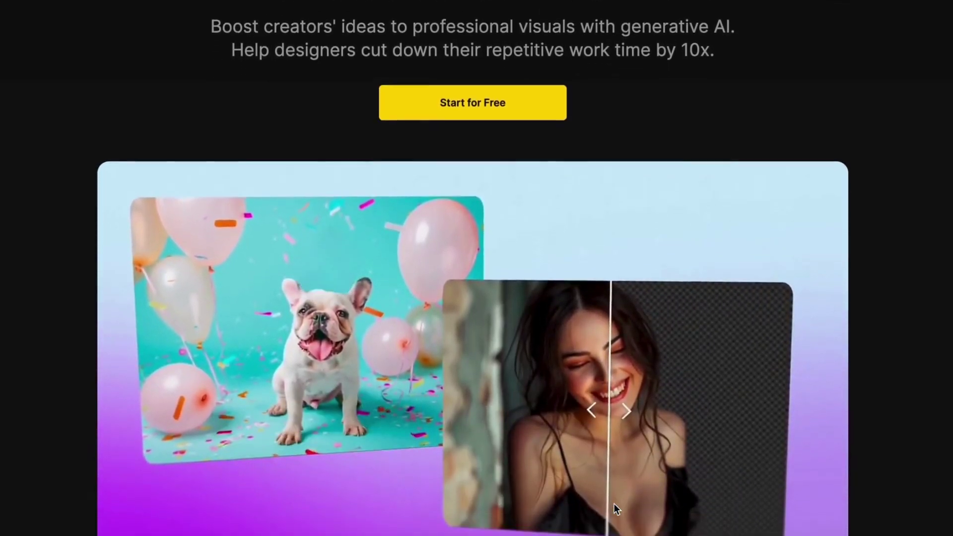
scroll(614, 503, down, 5)
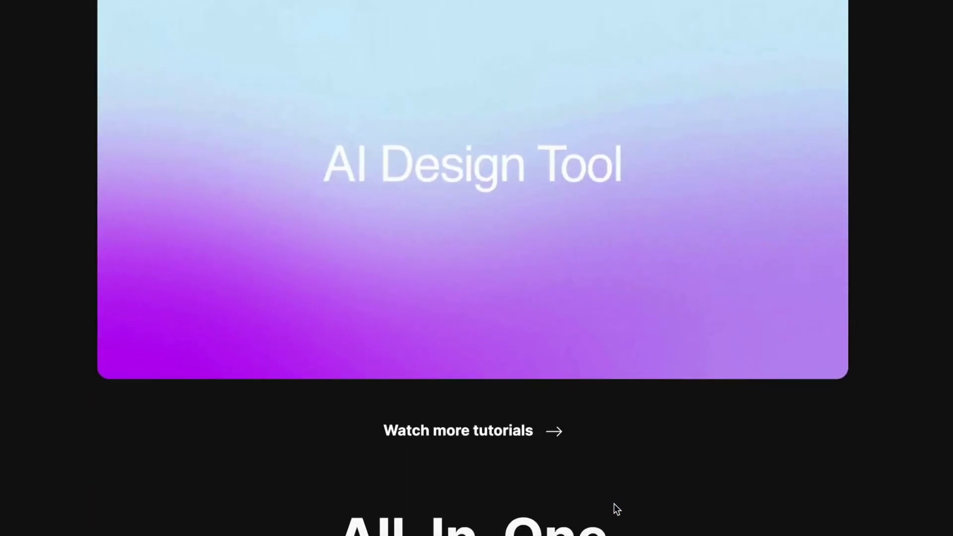
scroll(615, 504, down, 6)
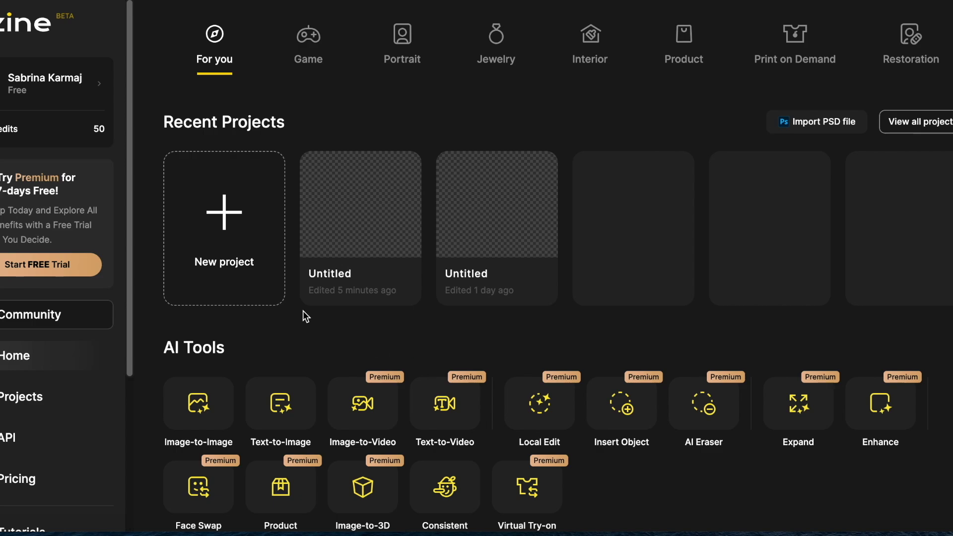
Step: Create a new project named "brand glow up" with a 1:1 canvas of 1536 × 1536
click(223, 215)
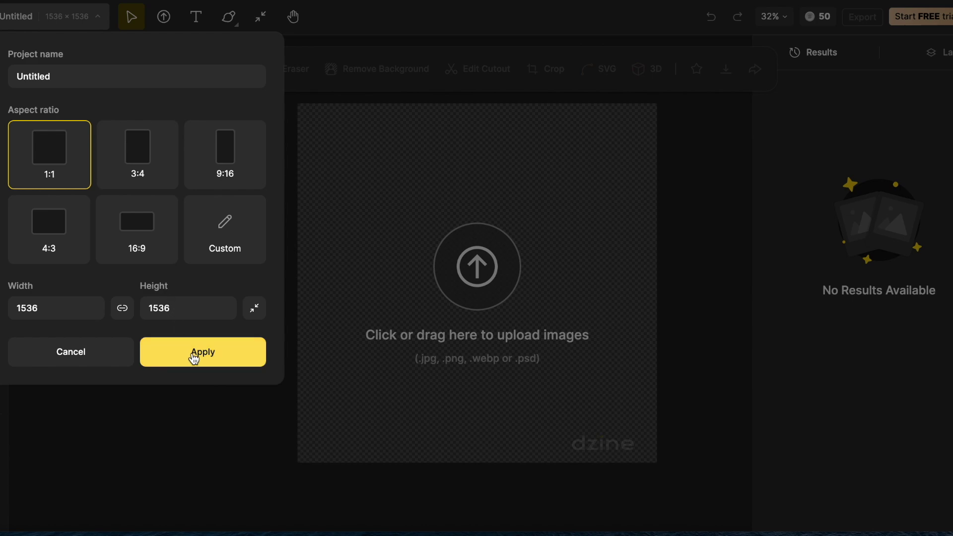
double_click(92, 76)
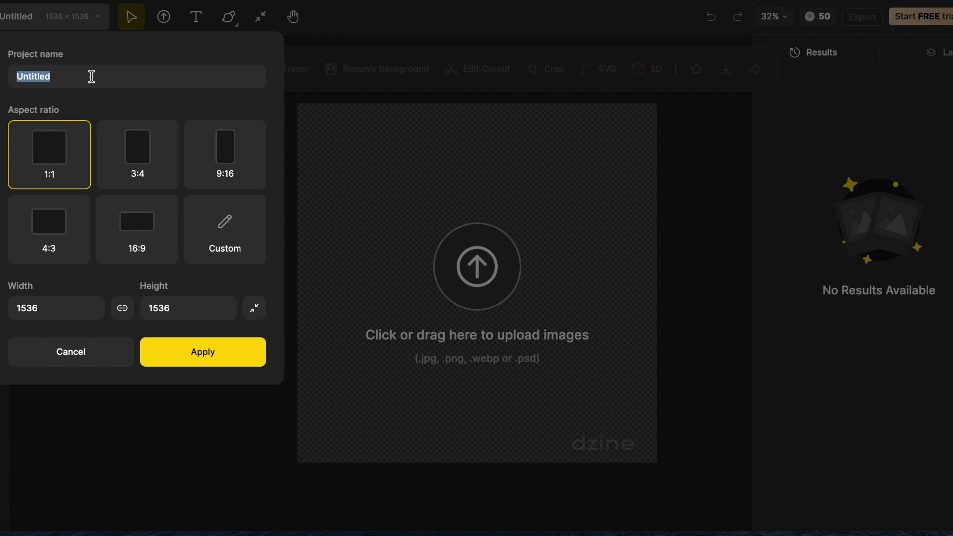
text(ab)
key(BackSpace)
text(brand glow up)
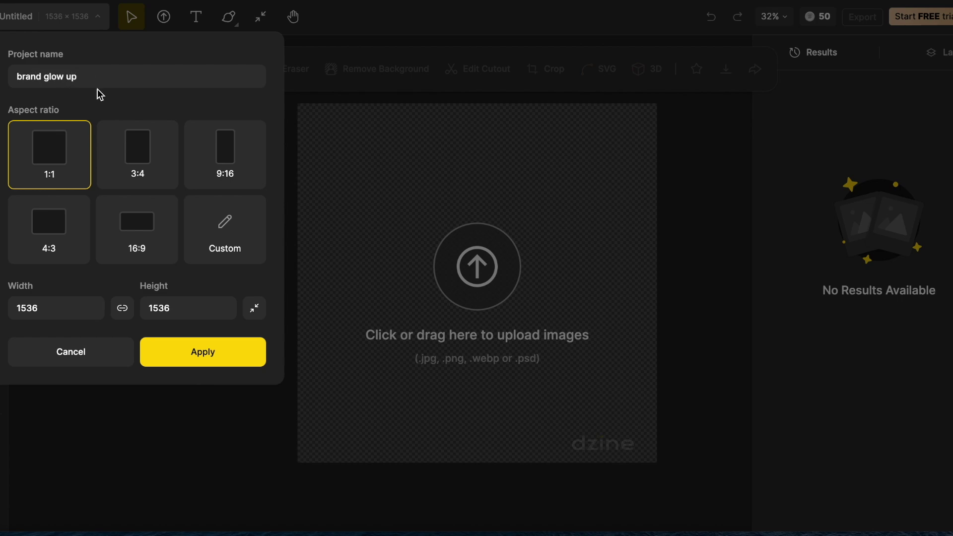
click(181, 357)
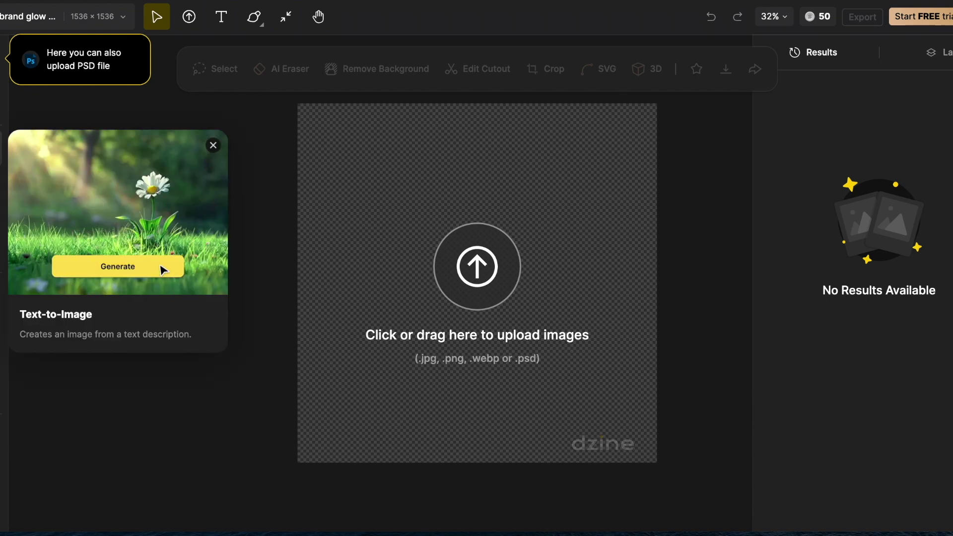
Step: Start a Text-to-Image generation and choose the FLUX.1 style for it
click(1, 148)
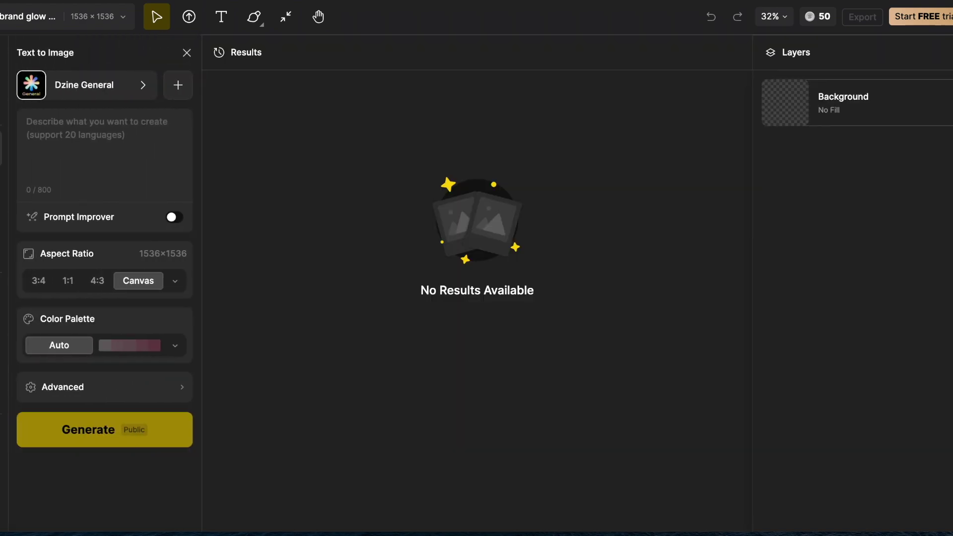
click(40, 141)
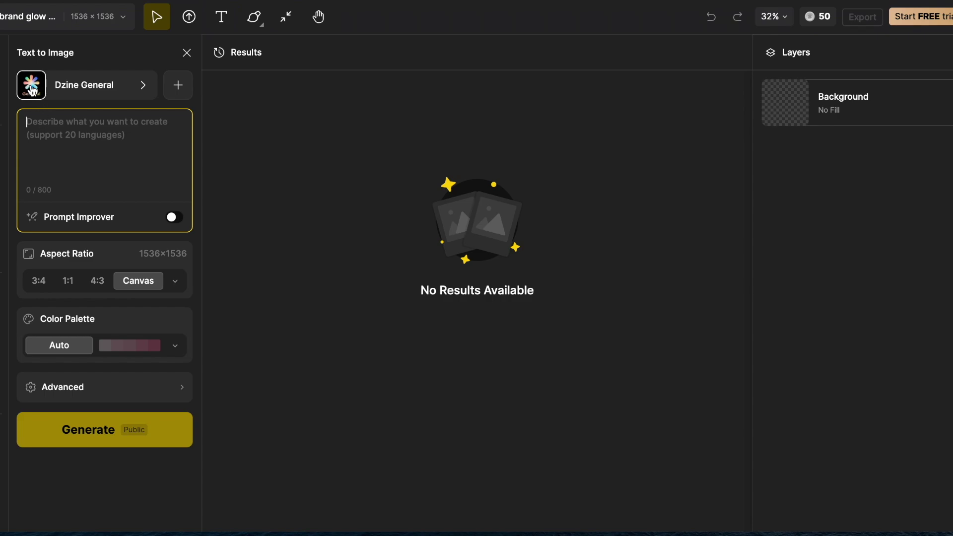
click(57, 80)
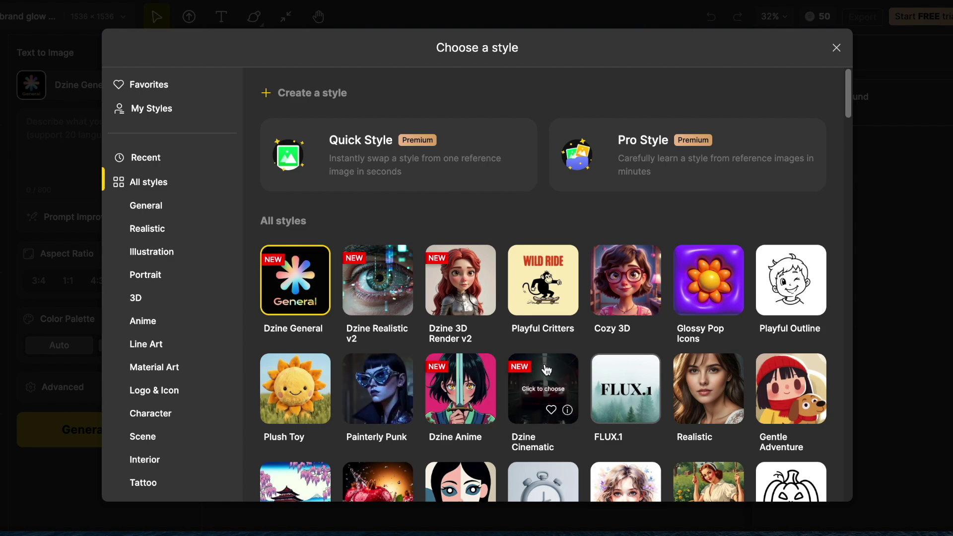
click(625, 394)
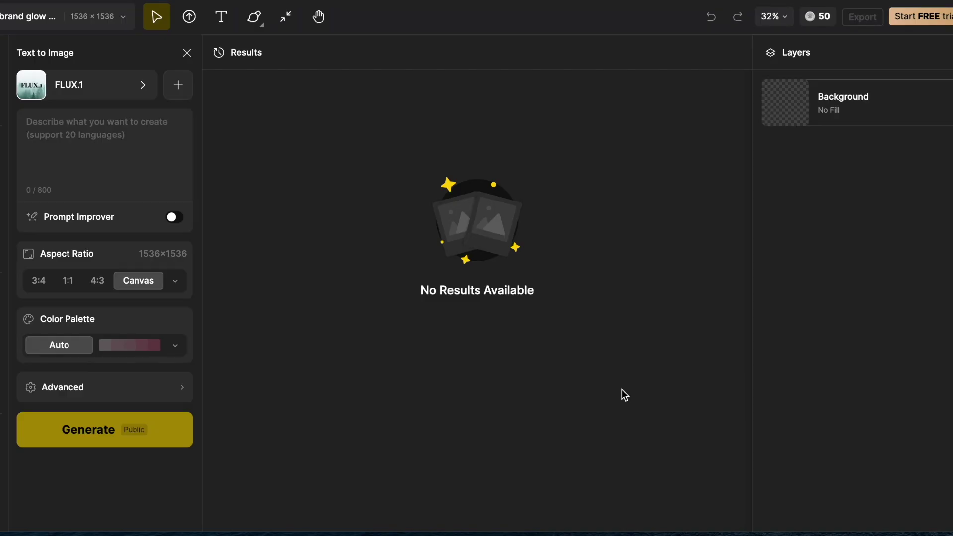
Step: Generate images from the prompt "coffee cup with flowers"
click(138, 154)
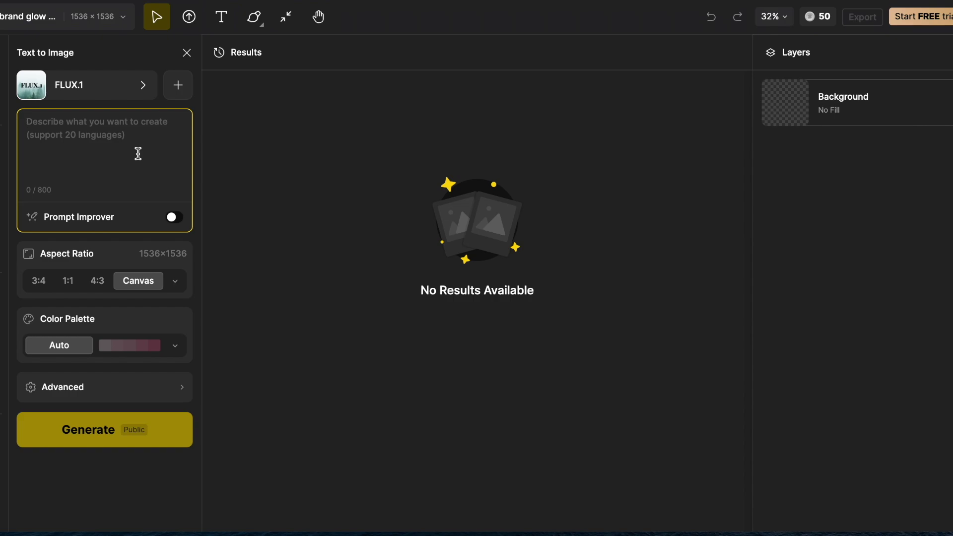
text(cof)
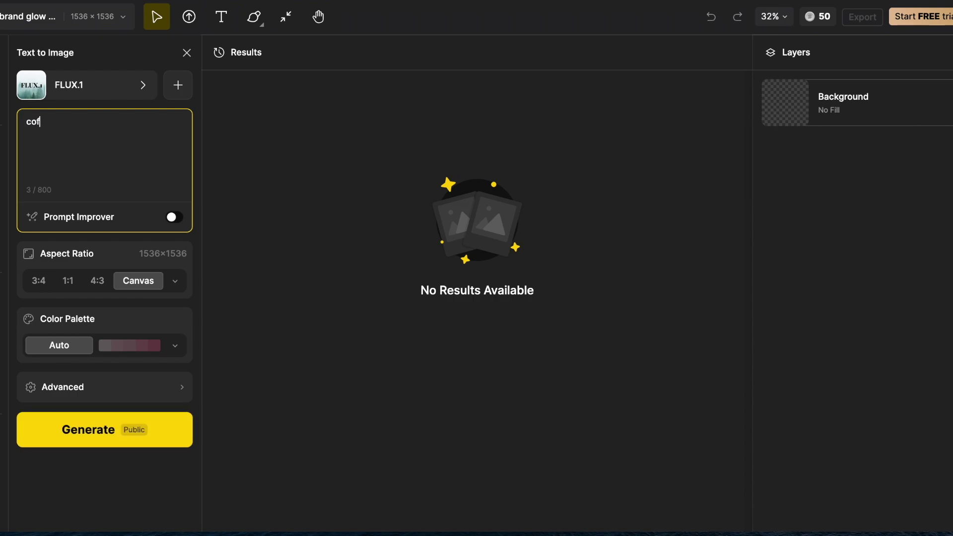
text(fee cup with flowers)
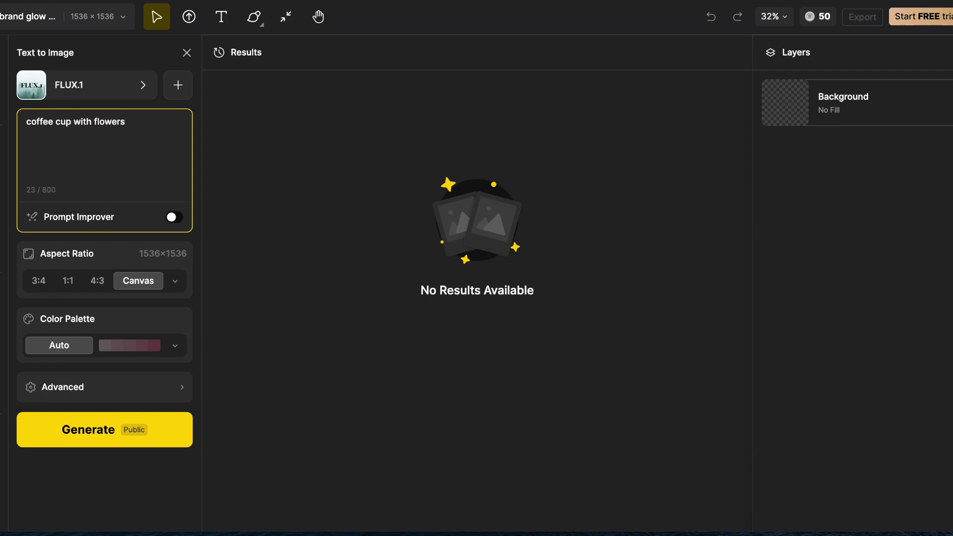
click(102, 433)
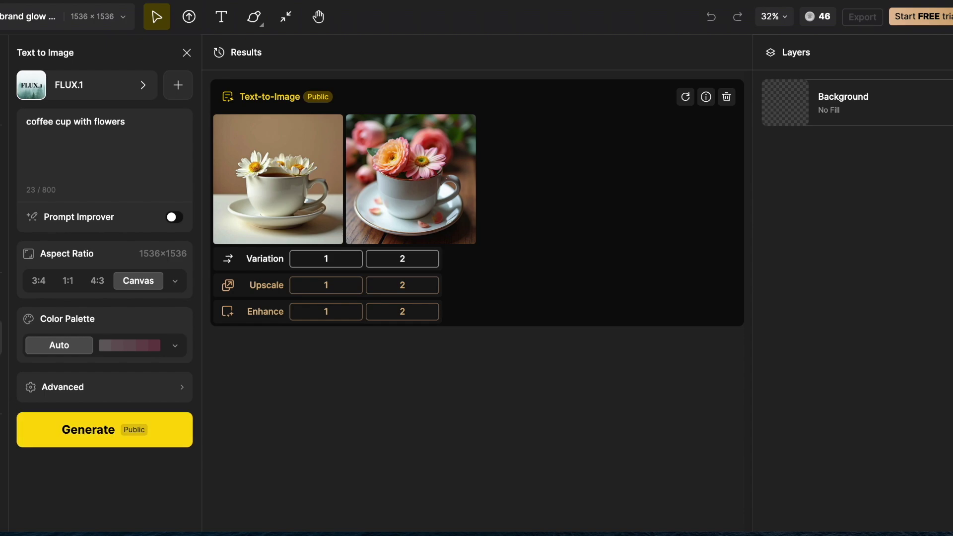
Step: Switch to Image-to-Image generation and set Structure Match to 0.6
mouse_move(3, 191)
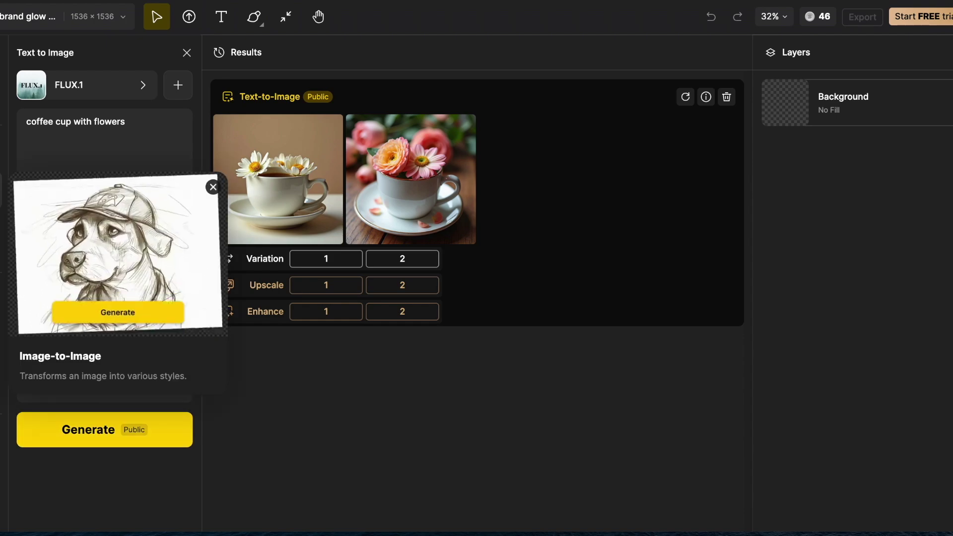
click(162, 312)
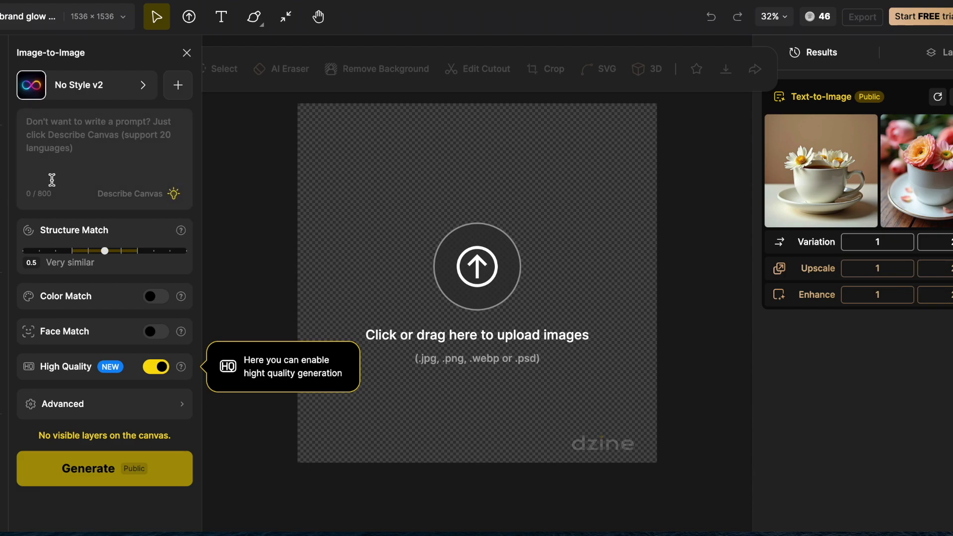
drag(105, 252, 119, 254)
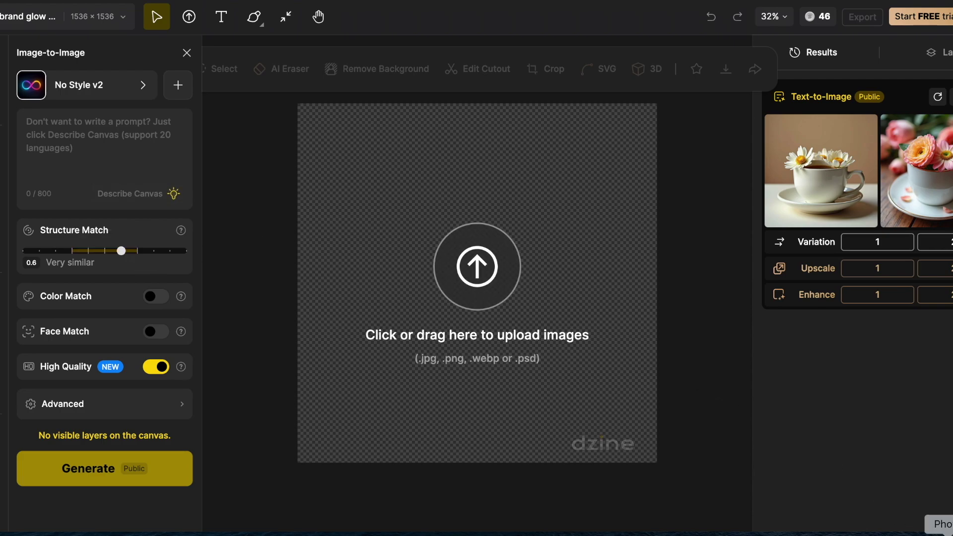
Step: Place picture.png from the Photo folder on the canvas and generate images from the sketch without a prompt
click(940, 530)
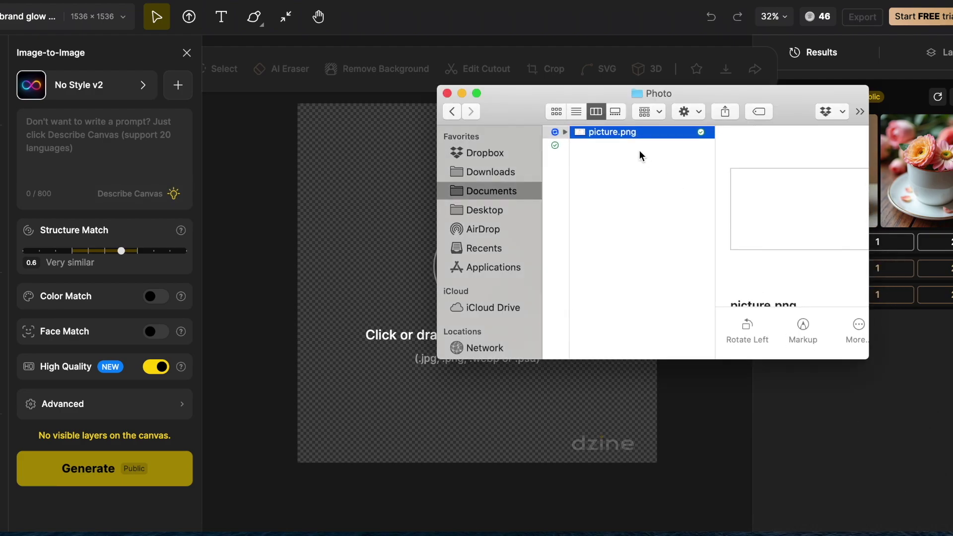
drag(605, 133, 385, 247)
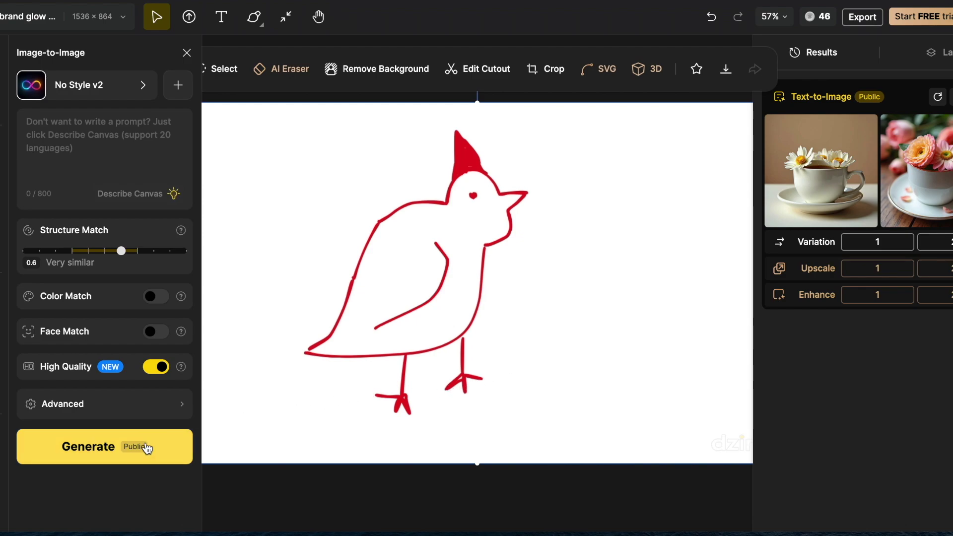
click(94, 450)
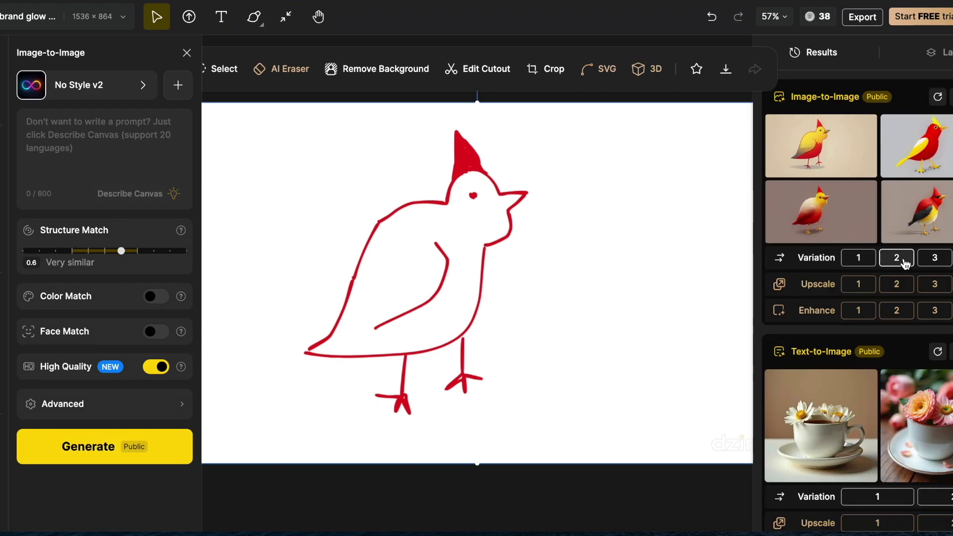
Step: Place the generated red bird with dark wings and yellow belly on the canvas and remove its background
click(917, 228)
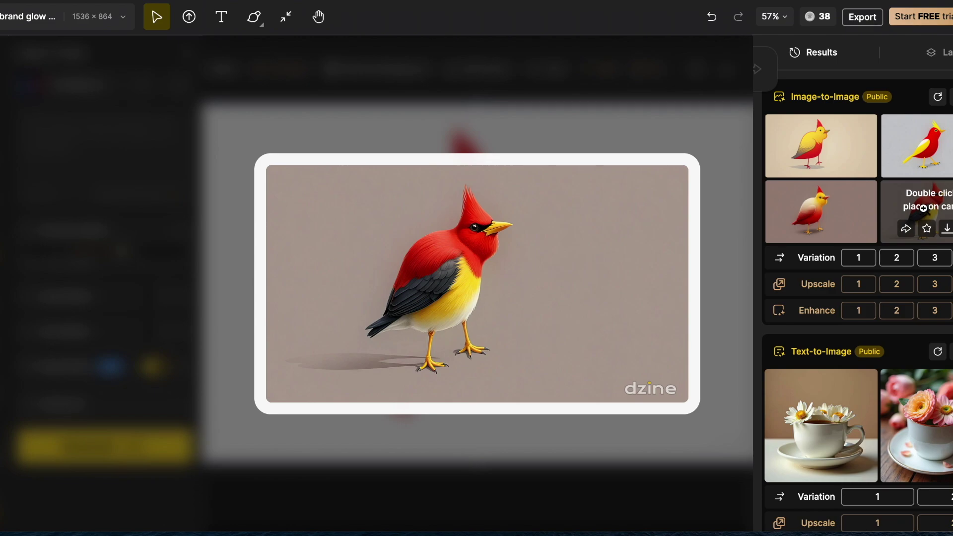
double_click(923, 208)
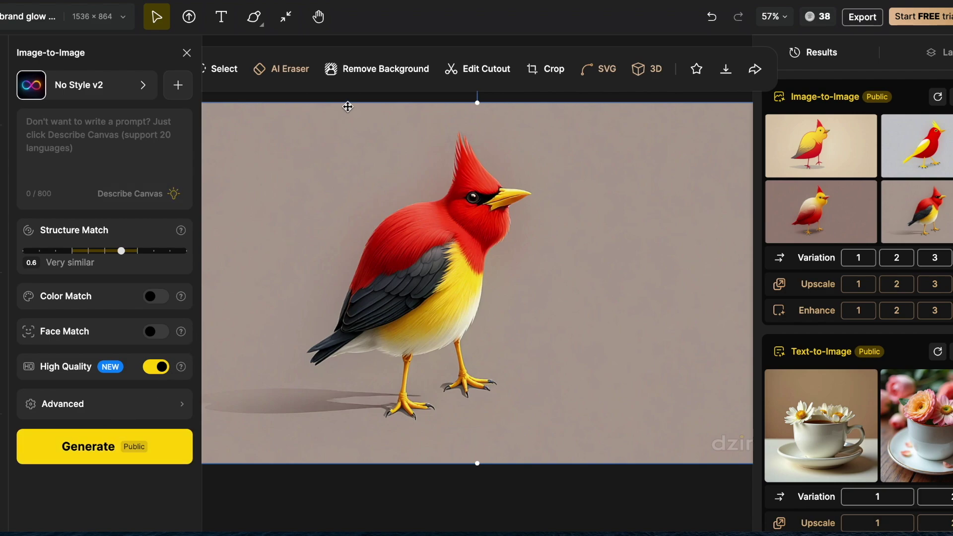
click(357, 72)
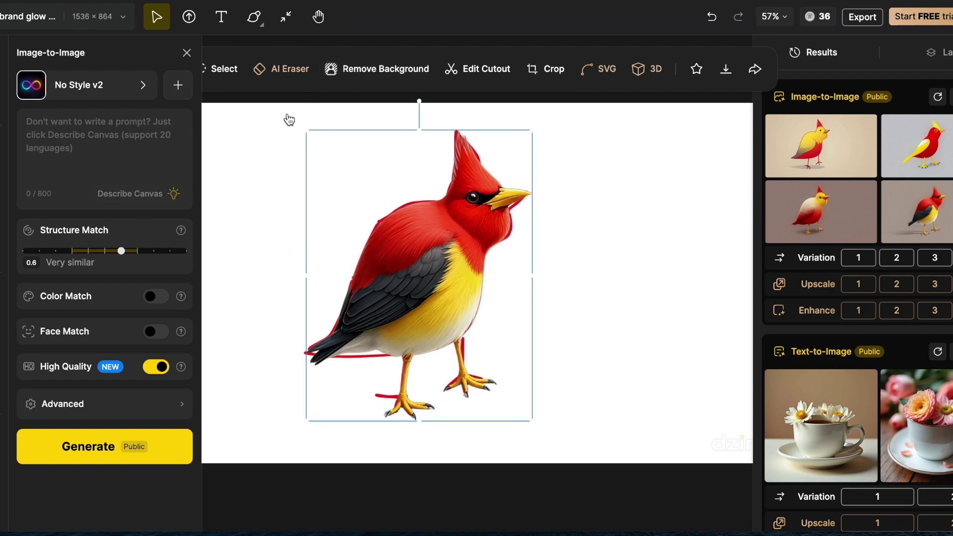
Step: Generate new Image-to-Image results from the canvas with the prompt "place bird in amazon forest"
click(152, 133)
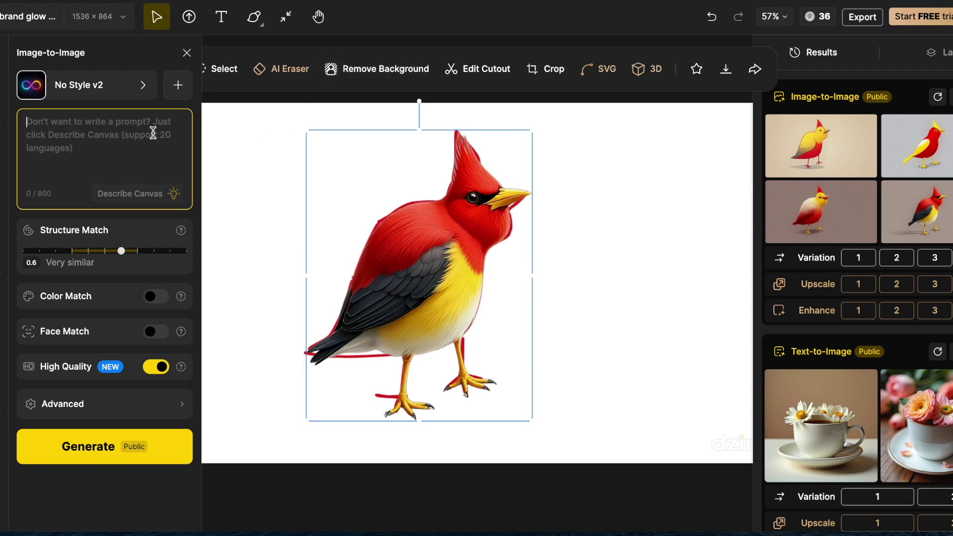
text(place)
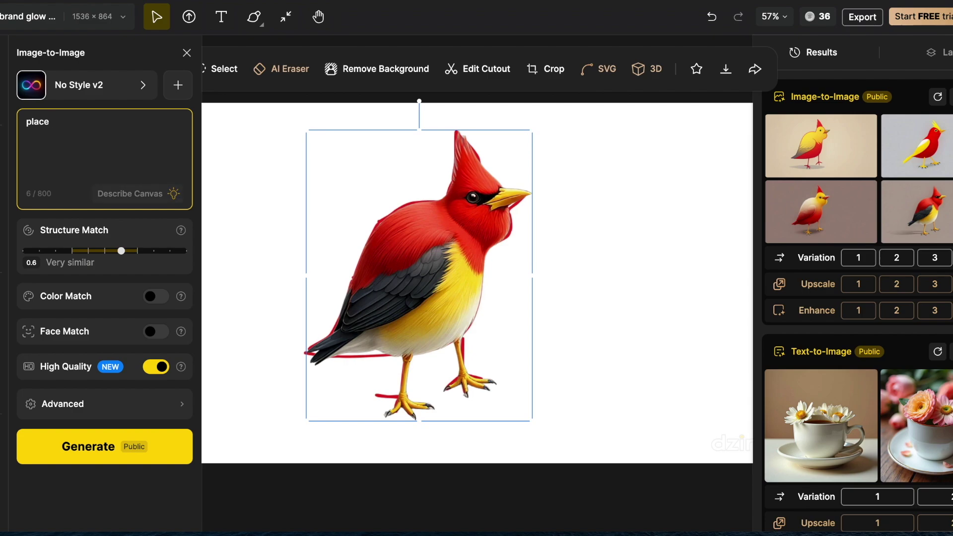
text( bird in amazon forest)
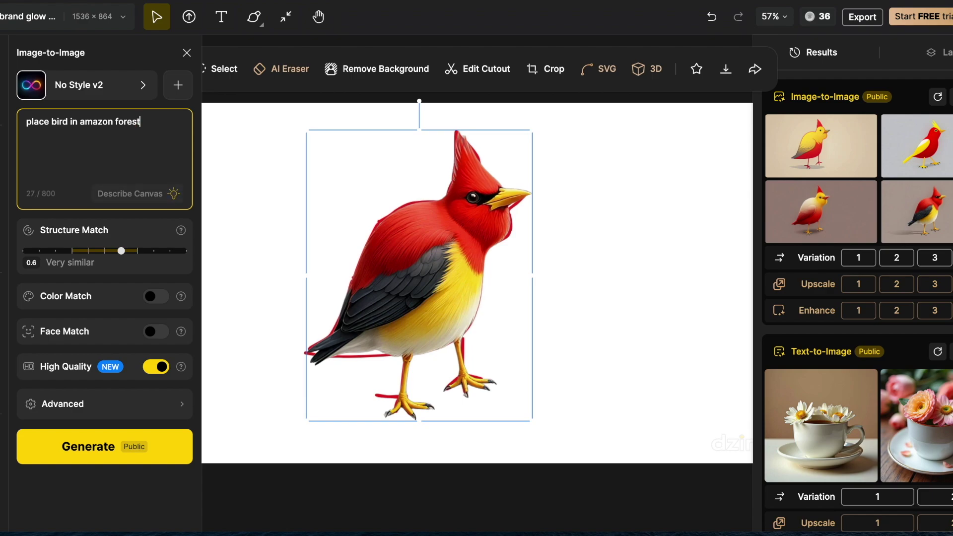
click(168, 436)
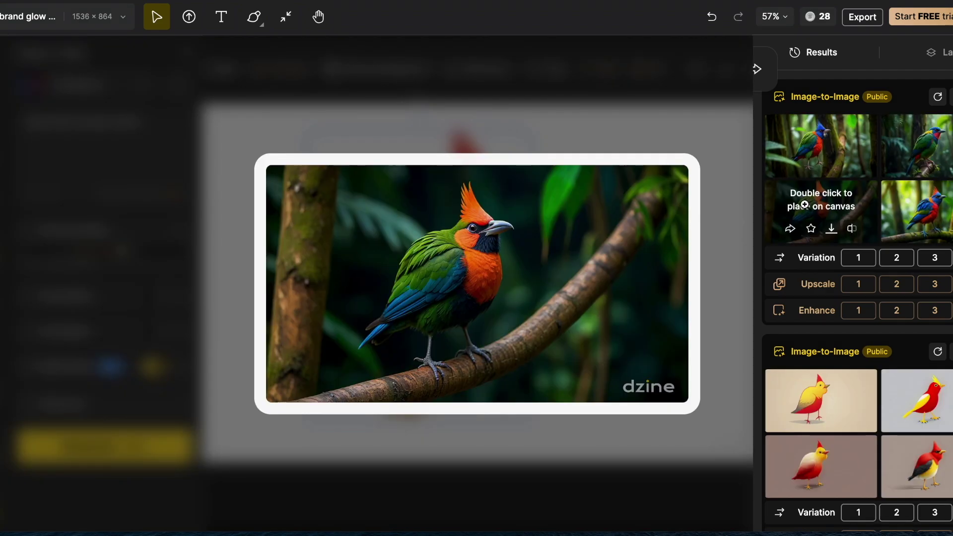
Step: Place the generated forest image of the orange-crested bird with green back on the canvas
double_click(805, 204)
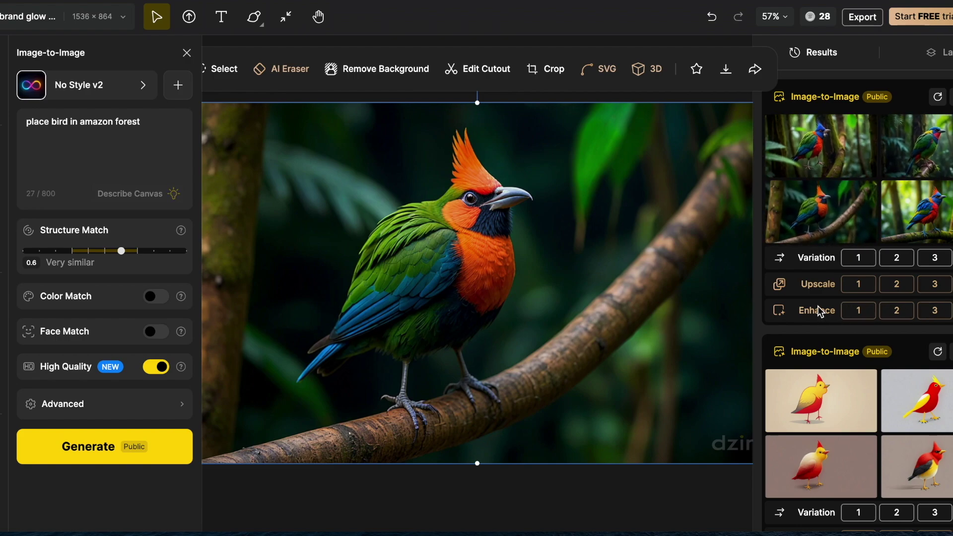
click(756, 70)
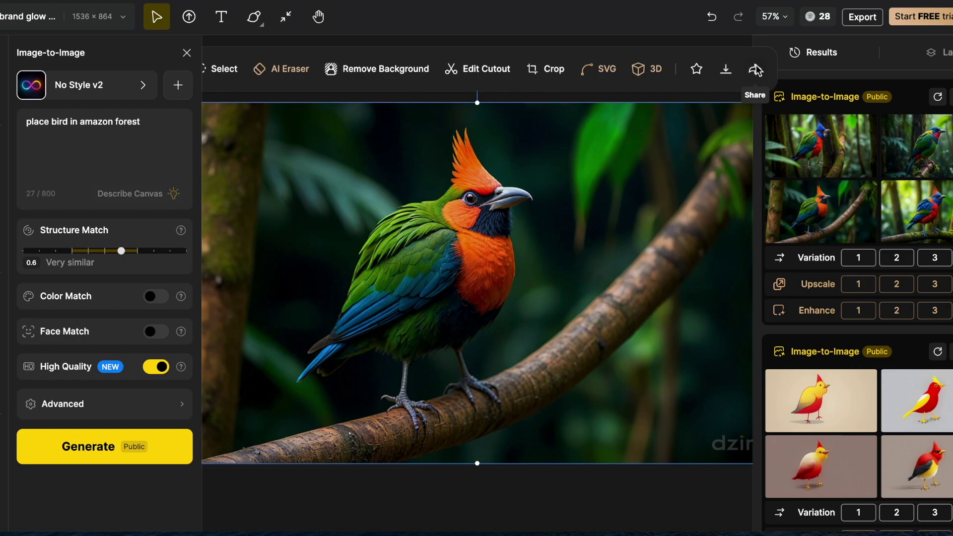